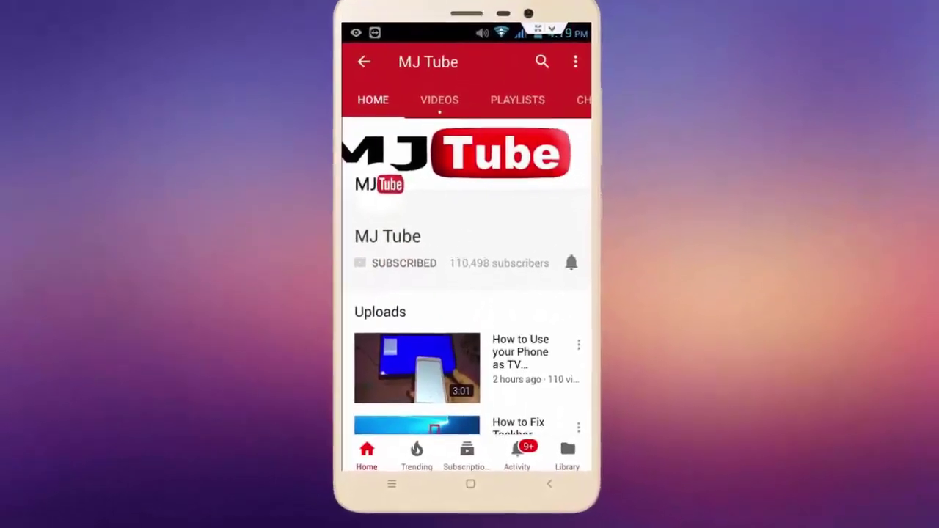
Close the Photos window showing the Error 651 screenshot
left_click(571, 262)
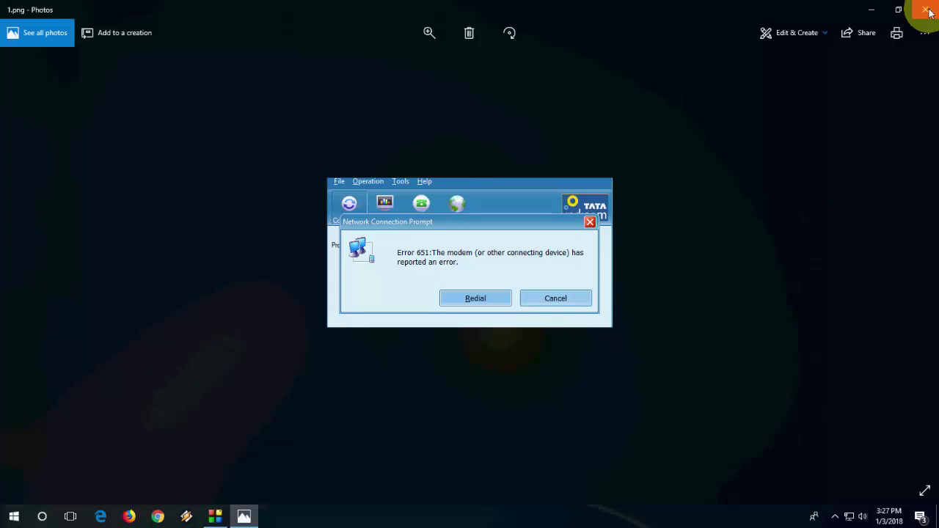
Close the Error 651 screenshot and refresh the desktop
left_click(929, 12)
right_click(404, 158)
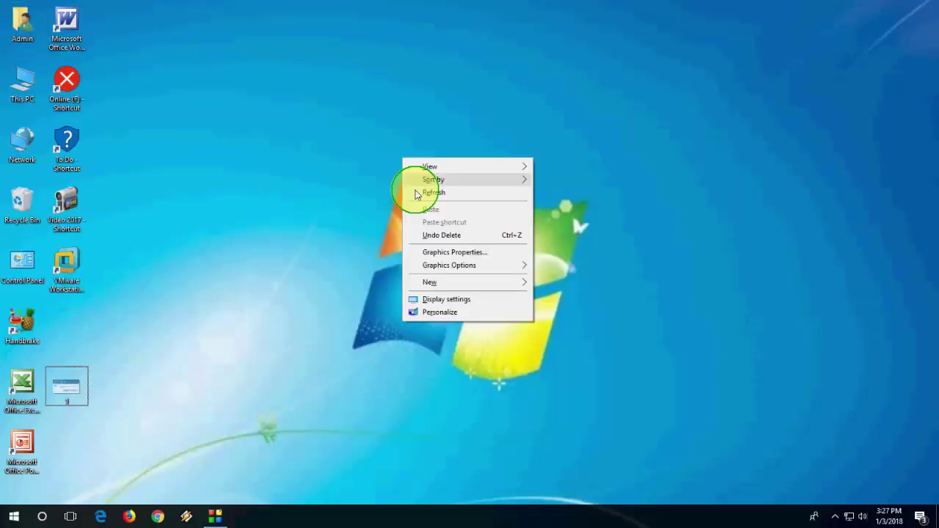
left_click(415, 190)
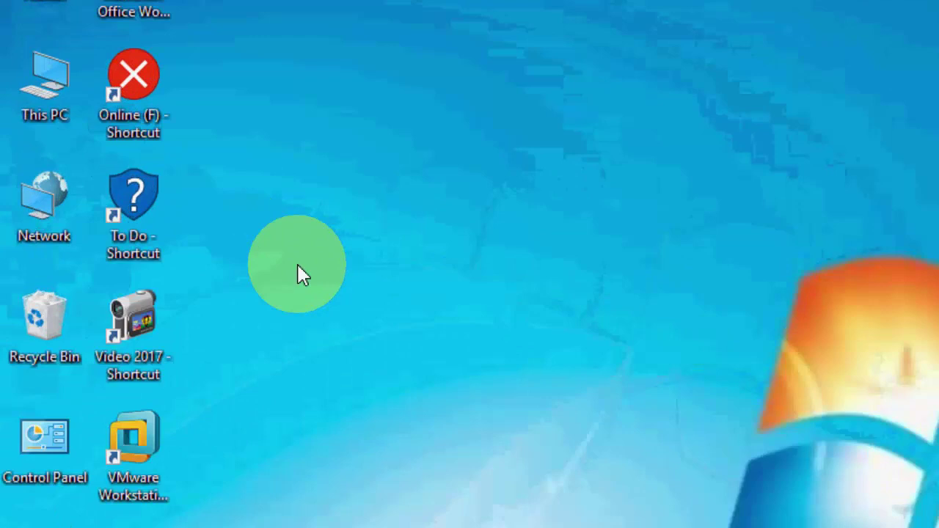
Open the network adapter list through Network properties and Change adapter settings
right_click(62, 237)
left_click(183, 451)
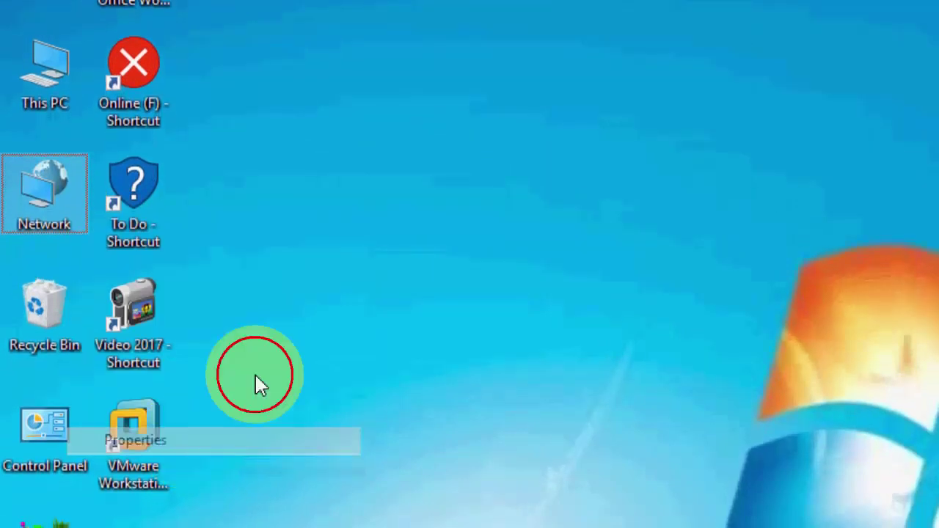
left_click(103, 88)
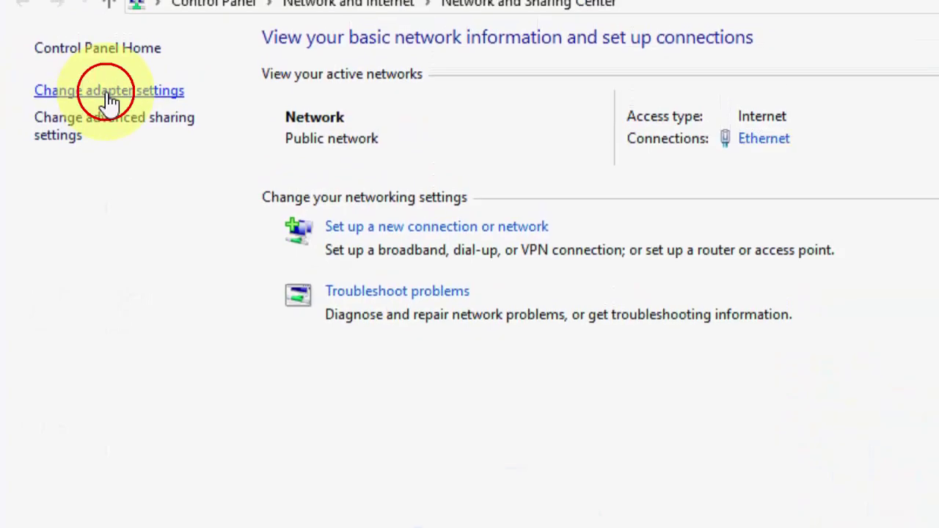
Disable the Ethernet adapter, then enable it again
right_click(140, 120)
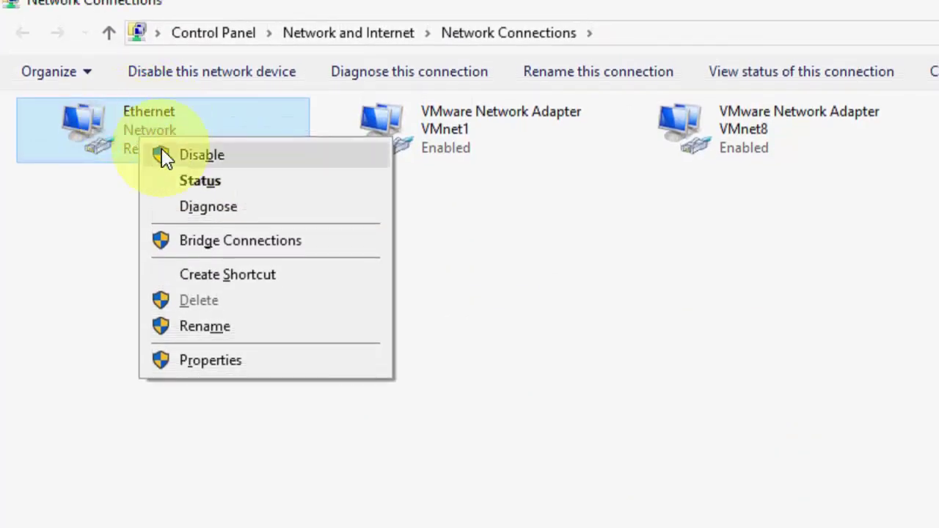
left_click(163, 155)
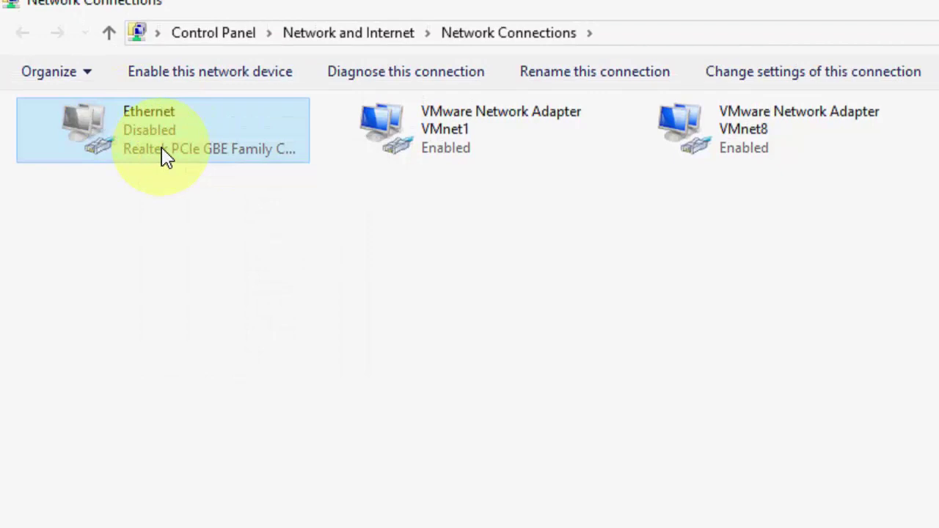
right_click(166, 155)
left_click(183, 164)
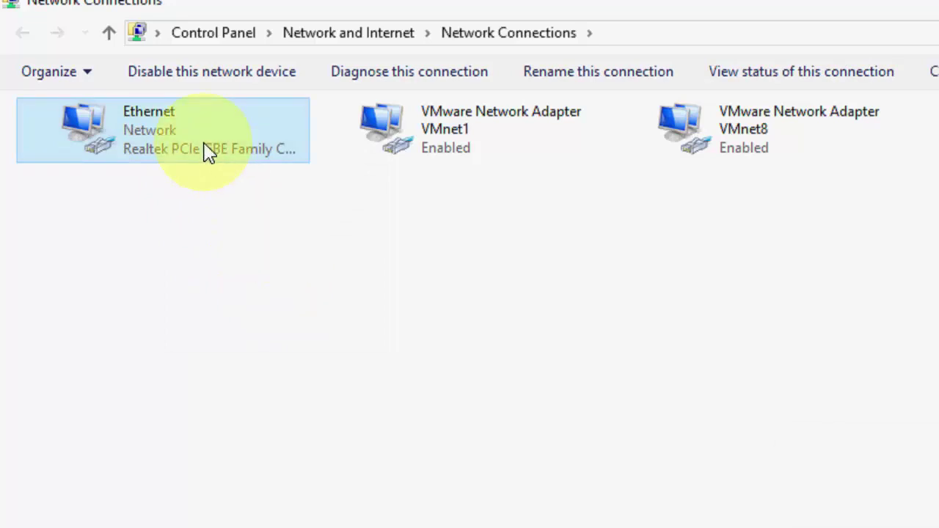
Uncheck Internet Protocol Version 6 (TCP/IPv6) for Ethernet and close both network windows
right_click(139, 129)
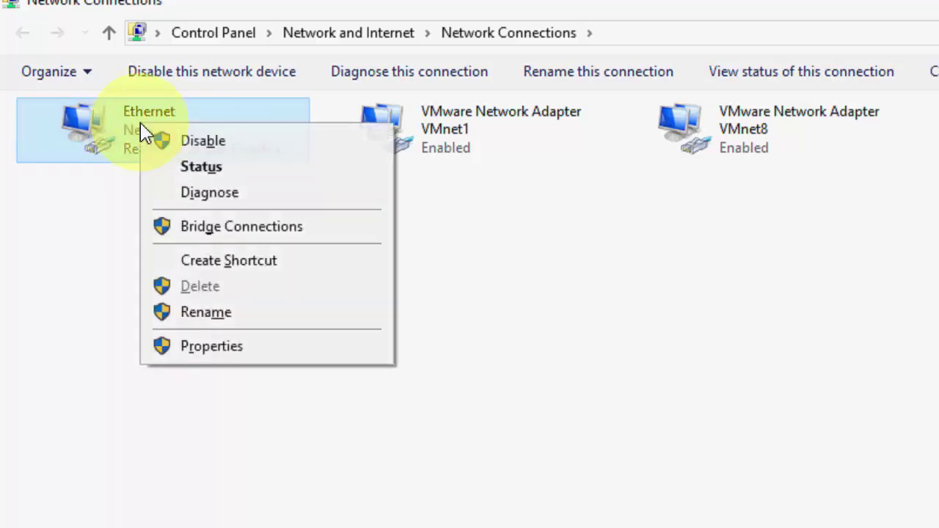
left_click(283, 352)
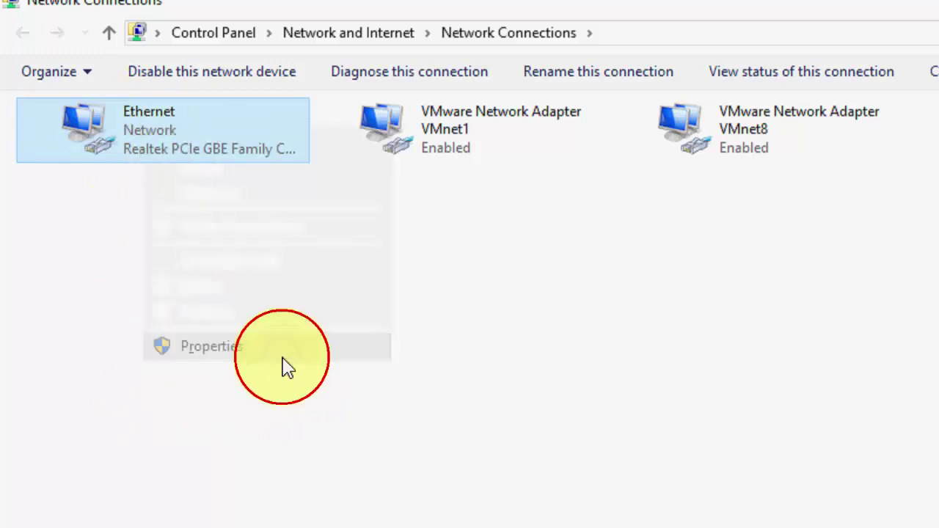
scroll(186, 352, "down", 1)
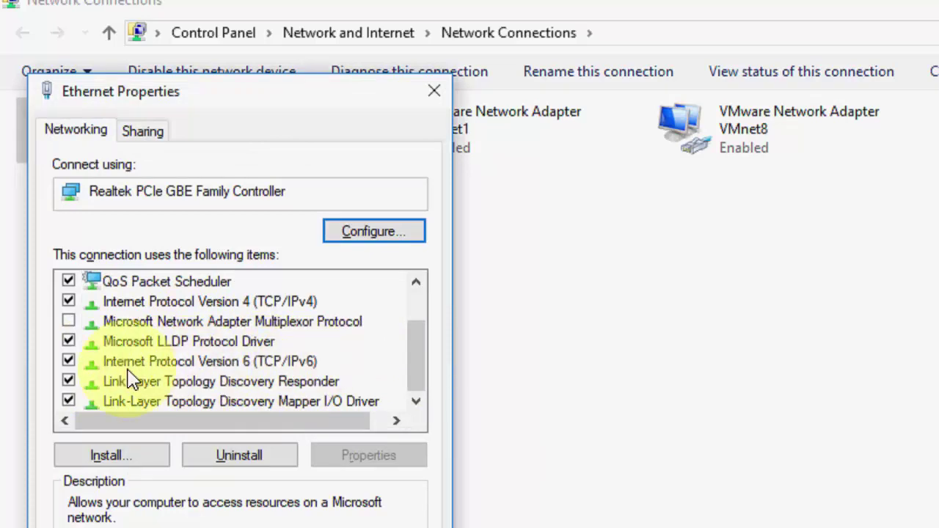
left_click(71, 363)
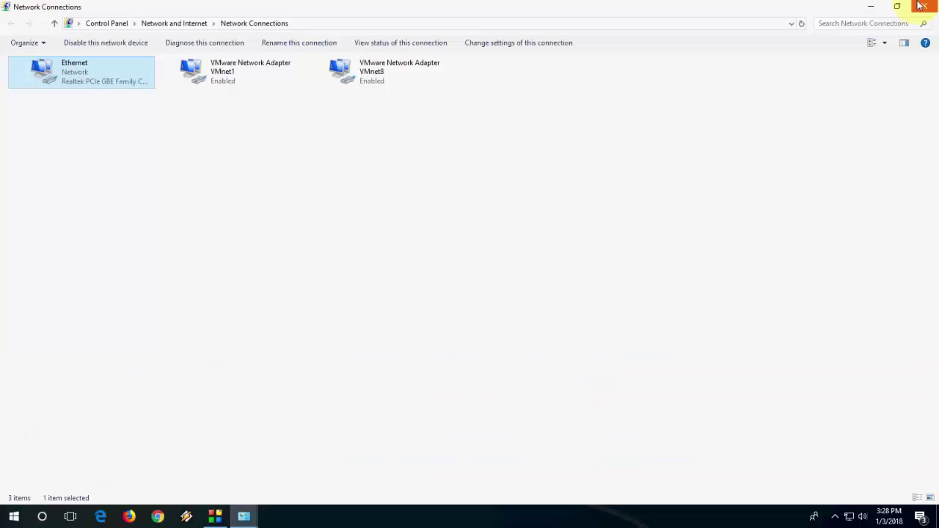
left_click(922, 6)
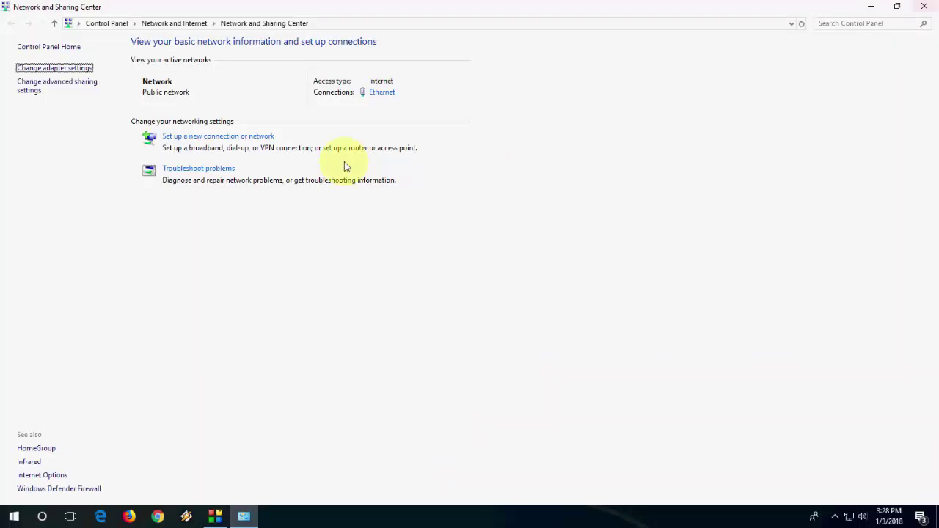
left_click(922, 6)
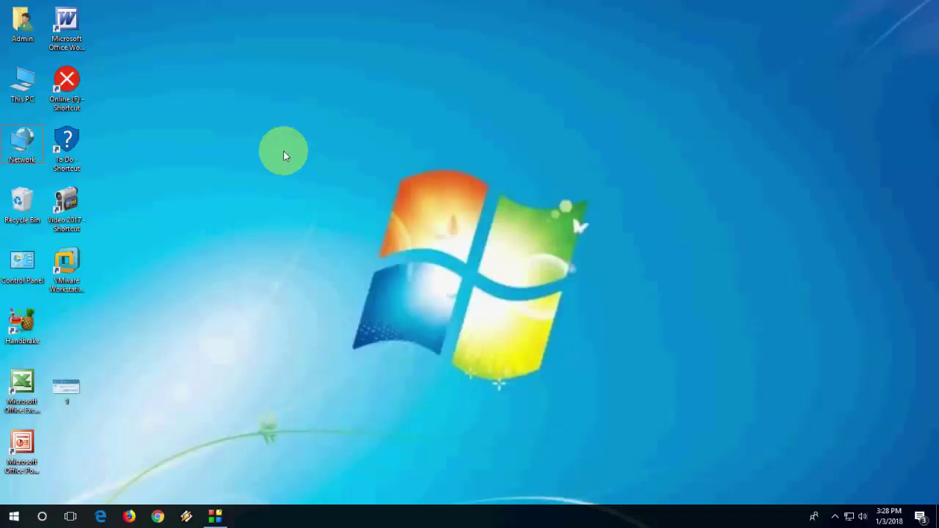
Open Computer Management from the This PC icon
left_click(23, 93)
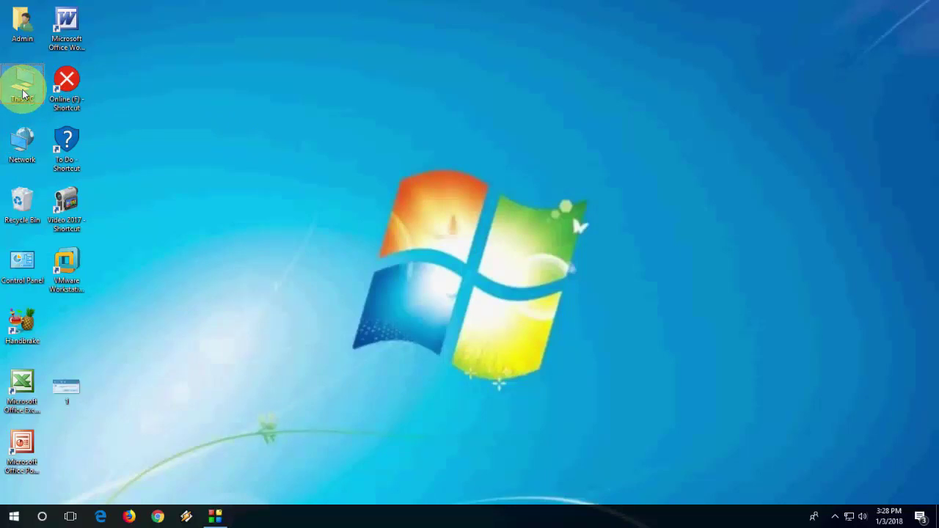
right_click(24, 93)
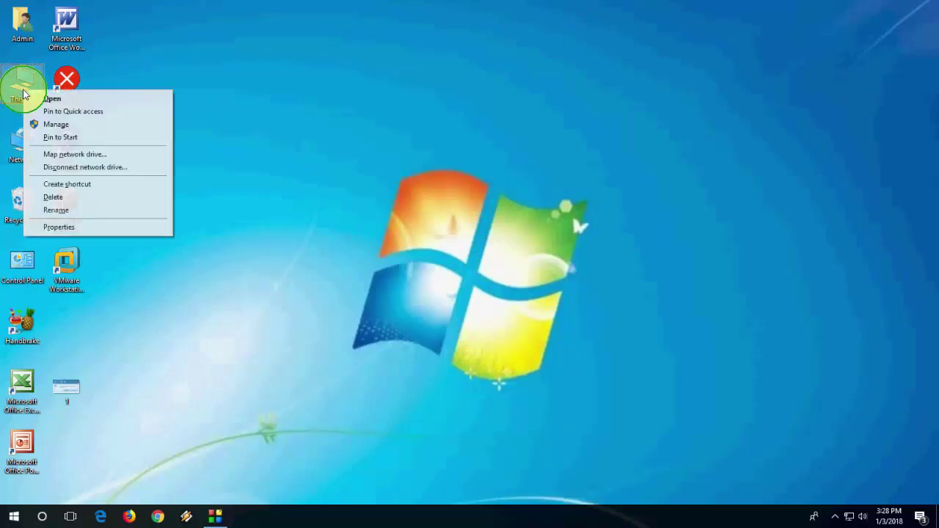
left_click(105, 128)
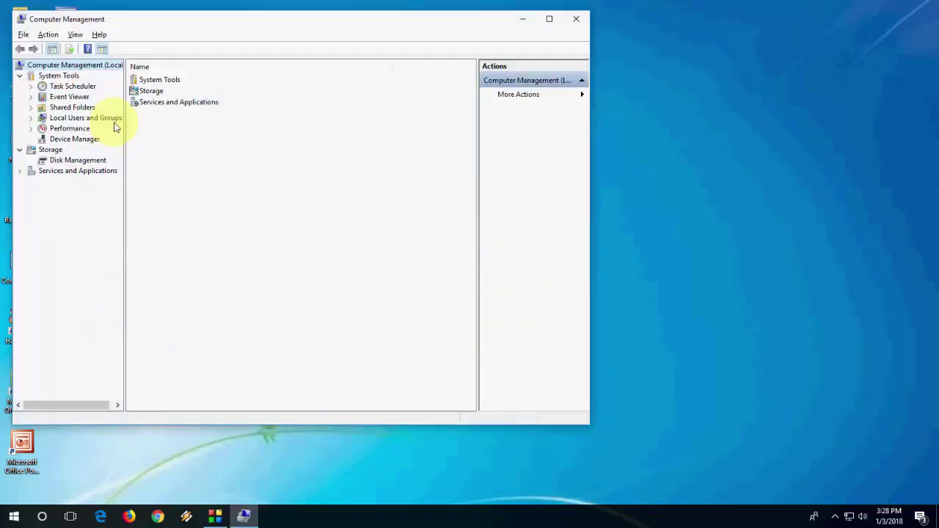
left_click(256, 5)
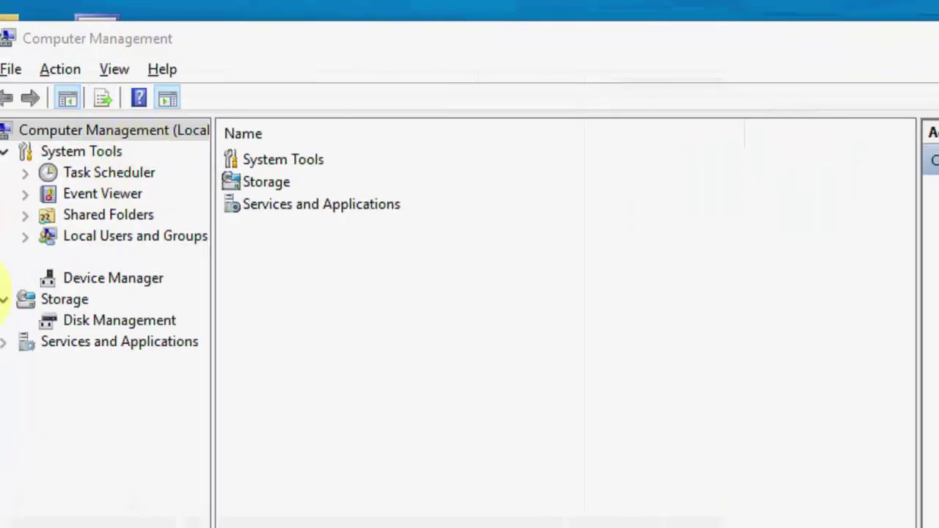
In Device Manager, start a driver update for the Realtek PCIe GBE Family Controller
left_click(133, 282)
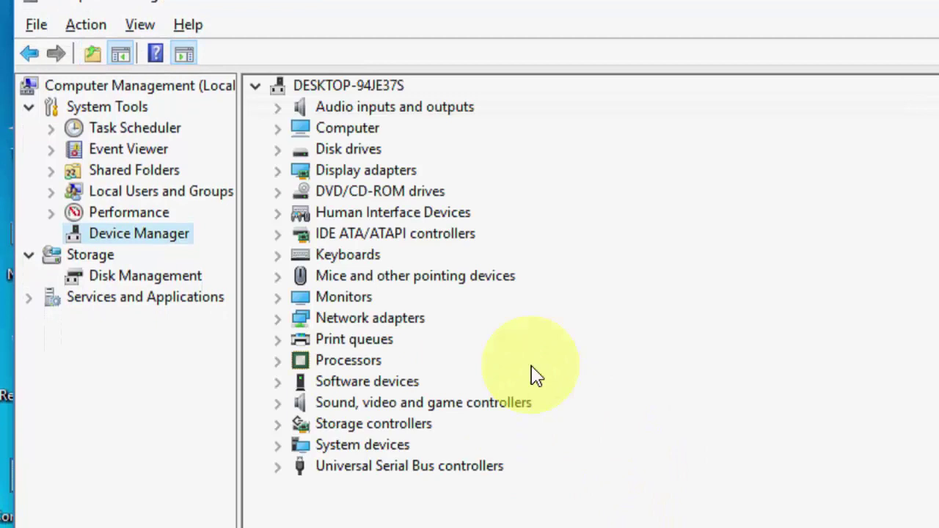
left_click(277, 322)
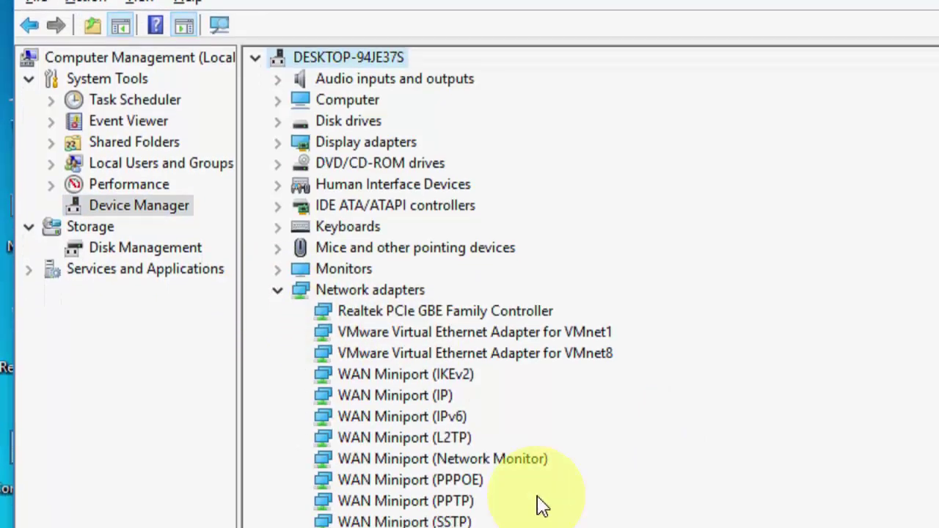
right_click(439, 309)
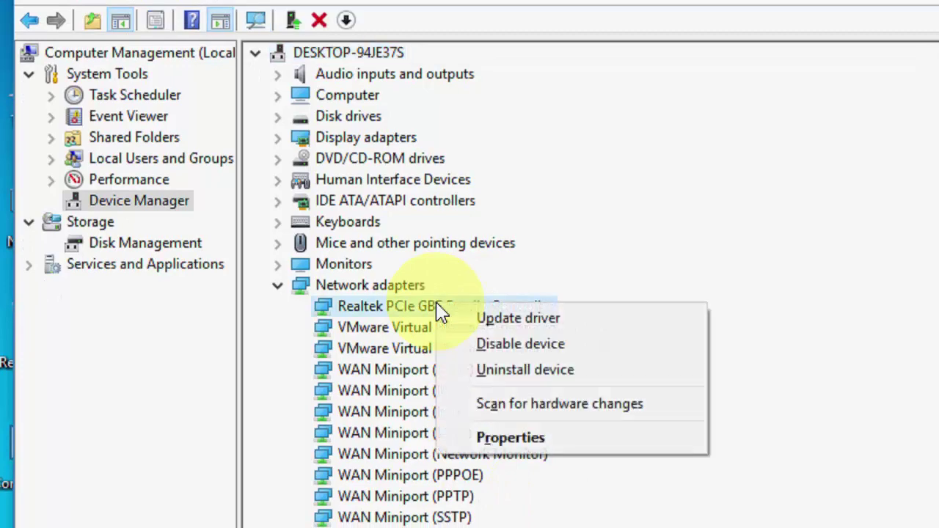
left_click(583, 318)
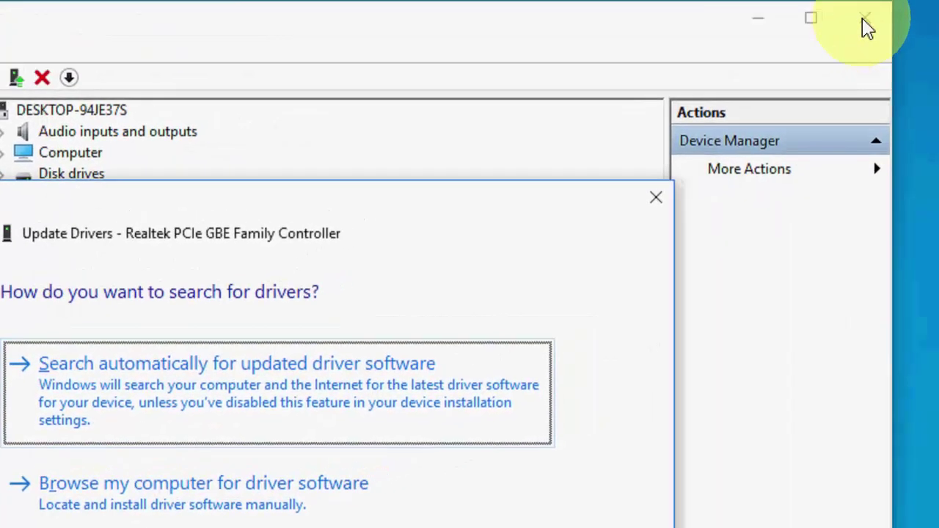
Cancel the driver update and launch Command Prompt as administrator from a 'command' search
left_click(583, 493)
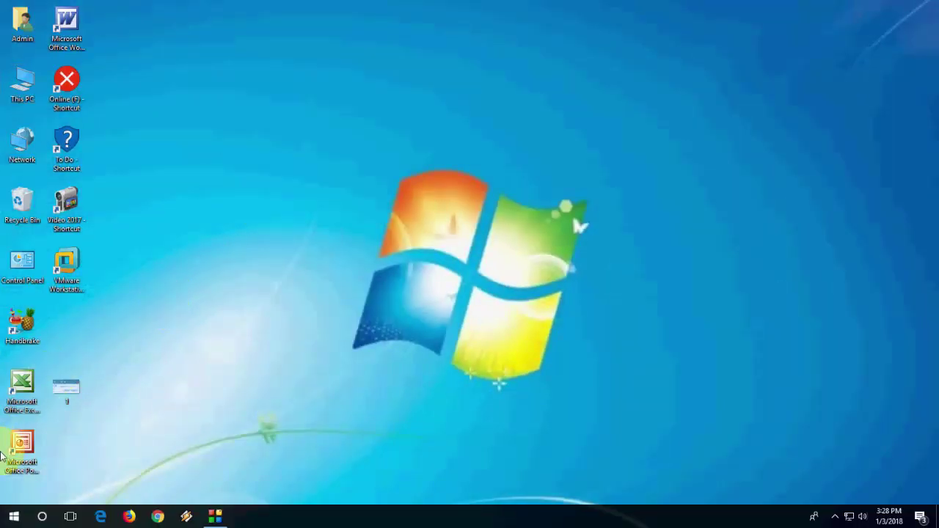
key("super")
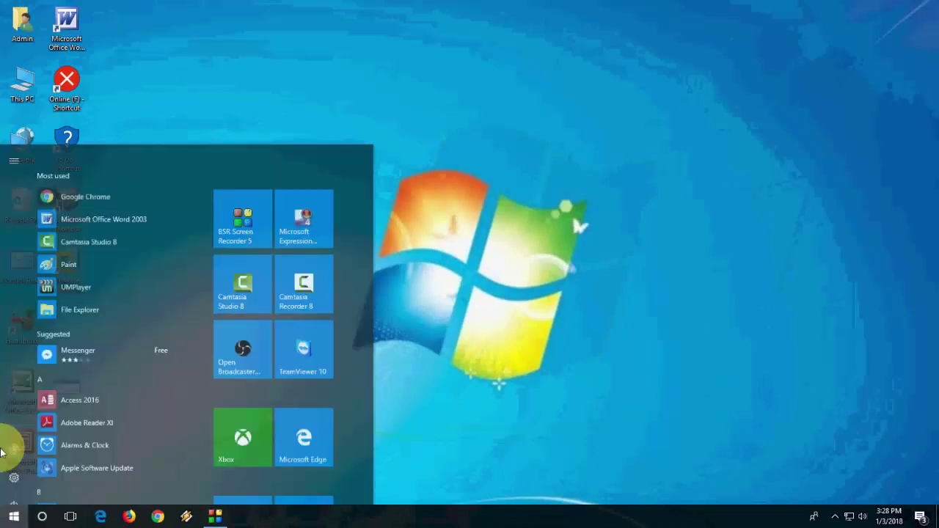
type("c")
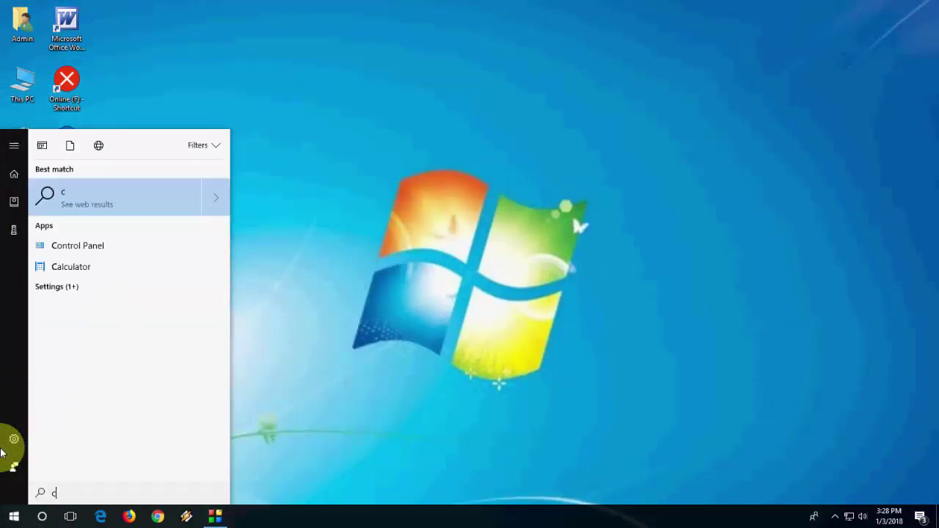
type("ommand")
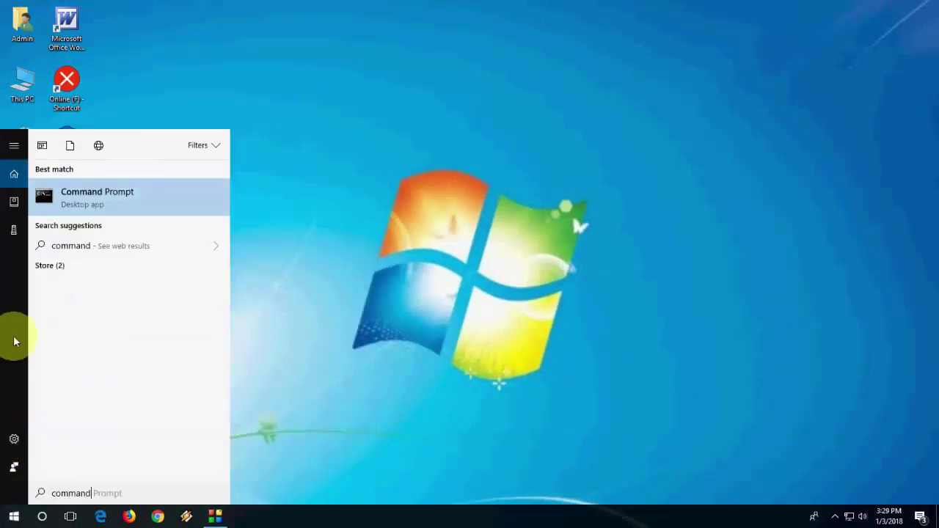
right_click(84, 197)
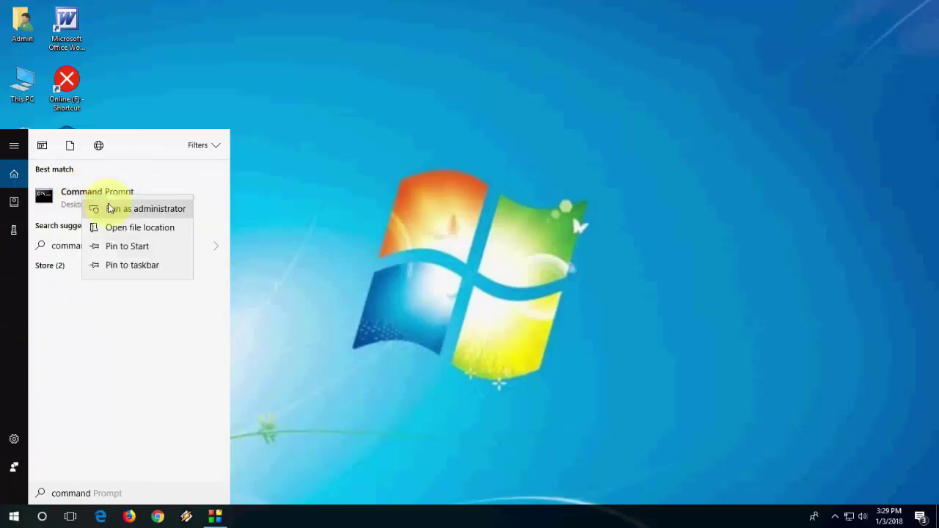
left_click(119, 209)
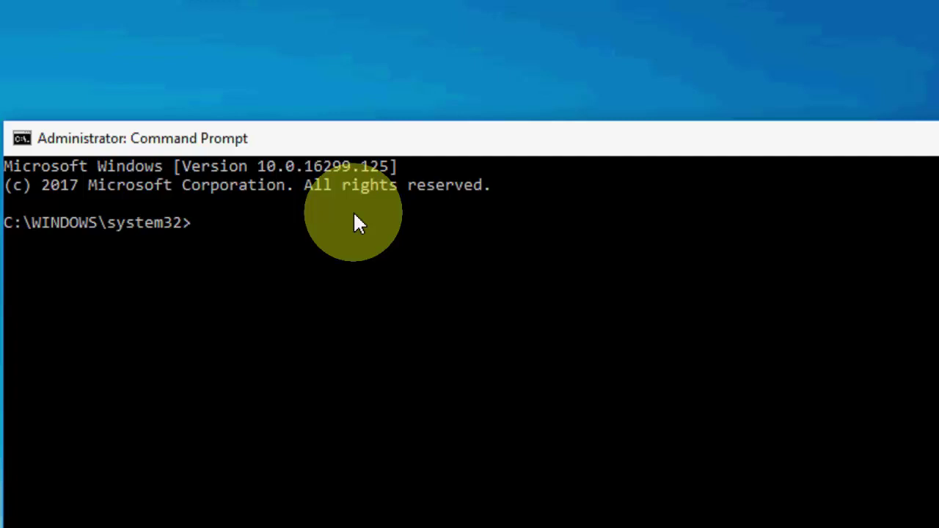
Enter the command regsvr32 raspppoe.sys in the console
type("reg")
type("sv")
type("r32")
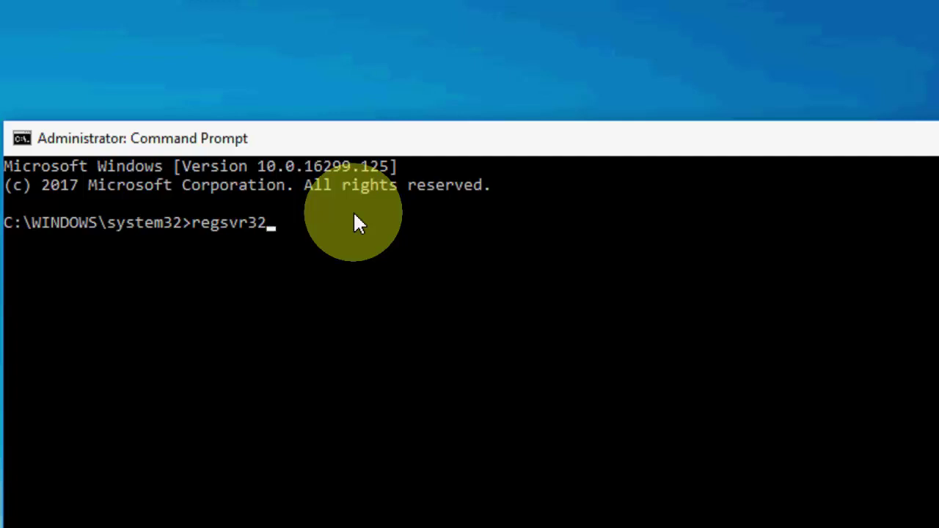
type(" ra")
type("s")
type("pppoe")
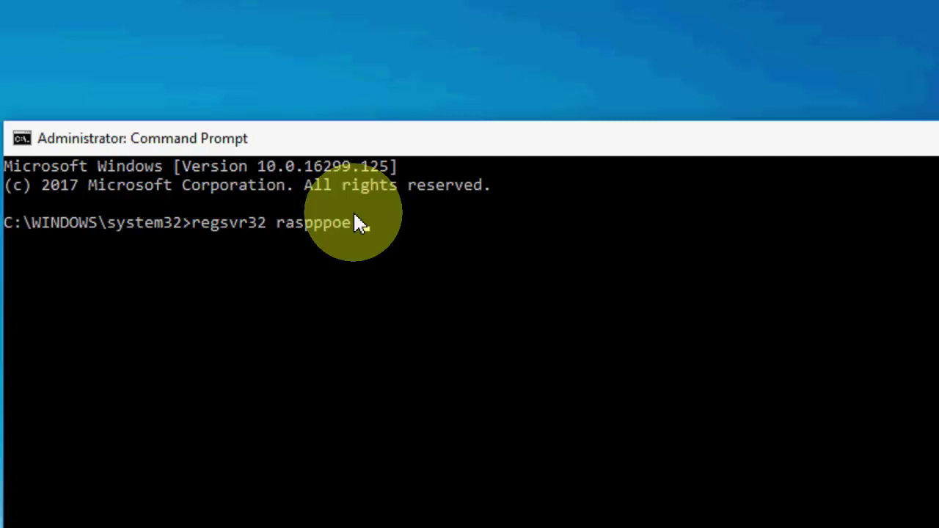
type(".sys")
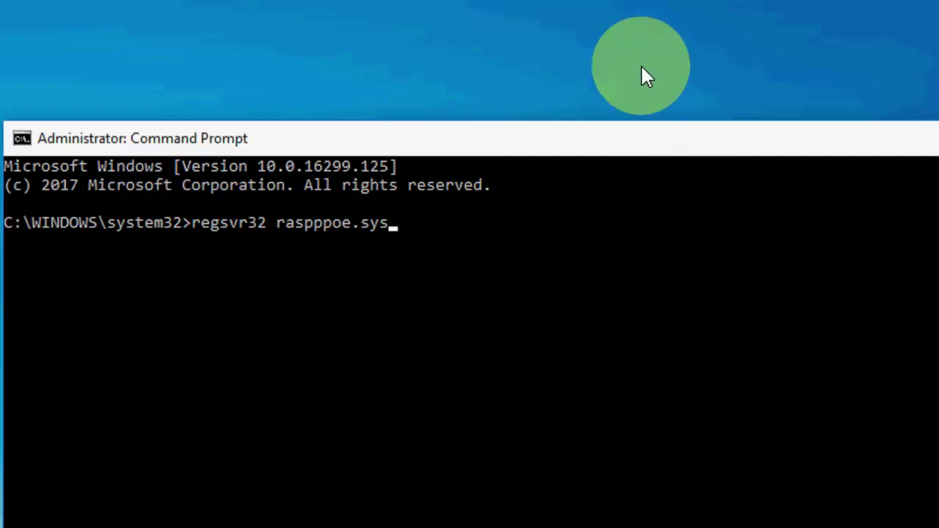
left_click(641, 73)
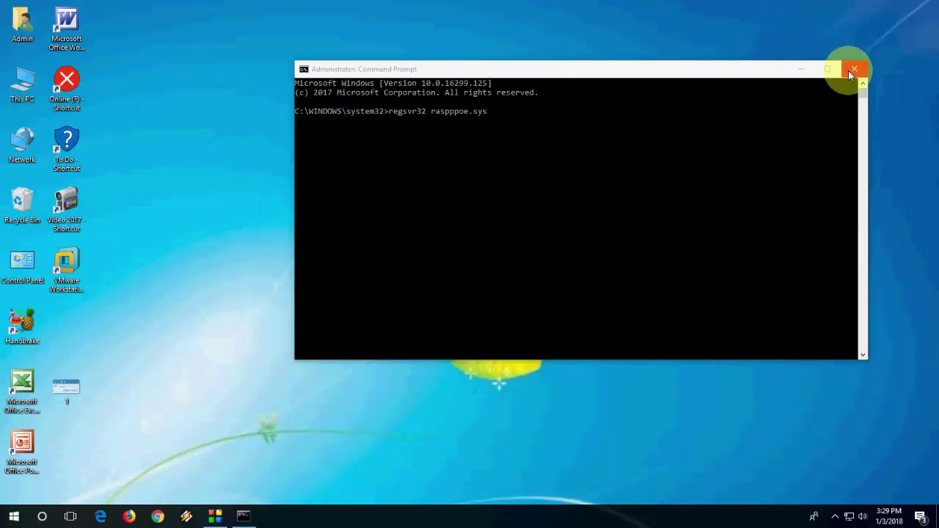
Close Command Prompt and refresh the desktop
left_click(851, 69)
right_click(361, 129)
left_click(414, 164)
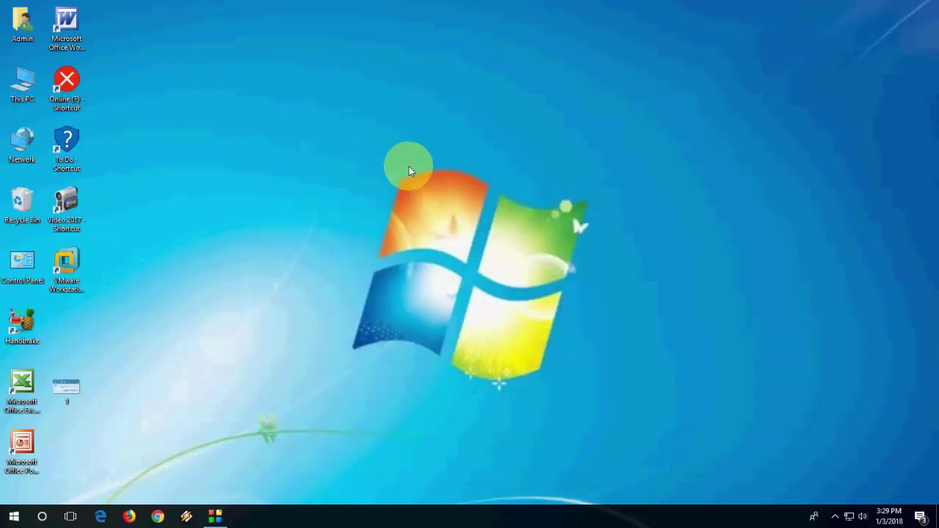
Search 'command' from Start and run Command Prompt as administrator again
key("super")
type("command")
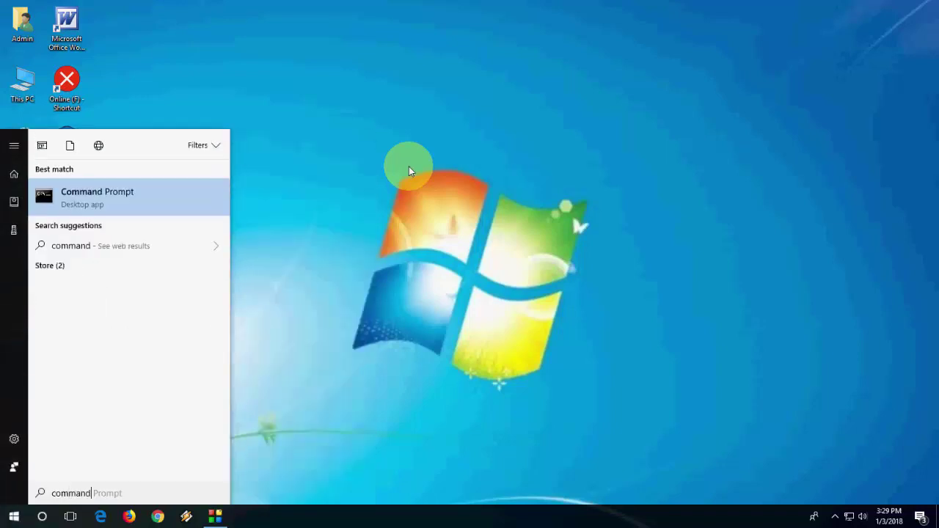
right_click(98, 209)
left_click(164, 224)
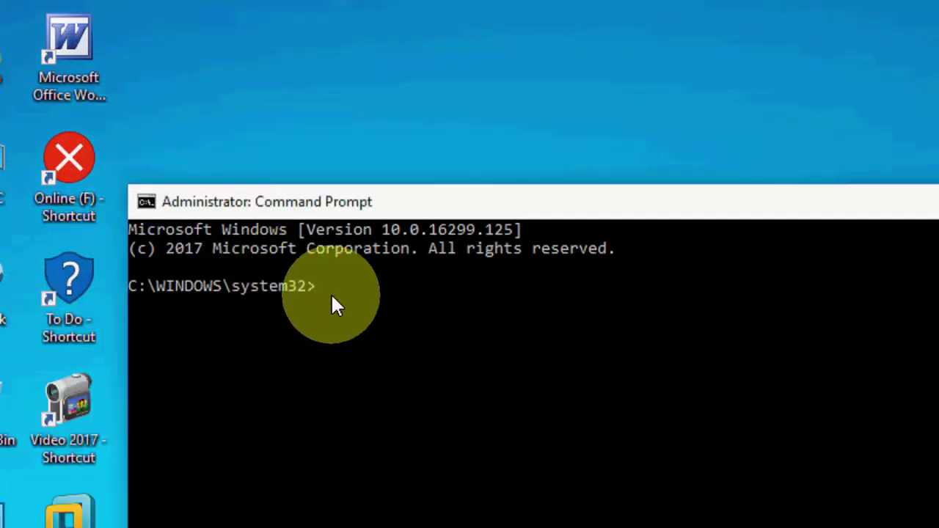
Run netsh int ip reset reset.log, then close the console
type("nets")
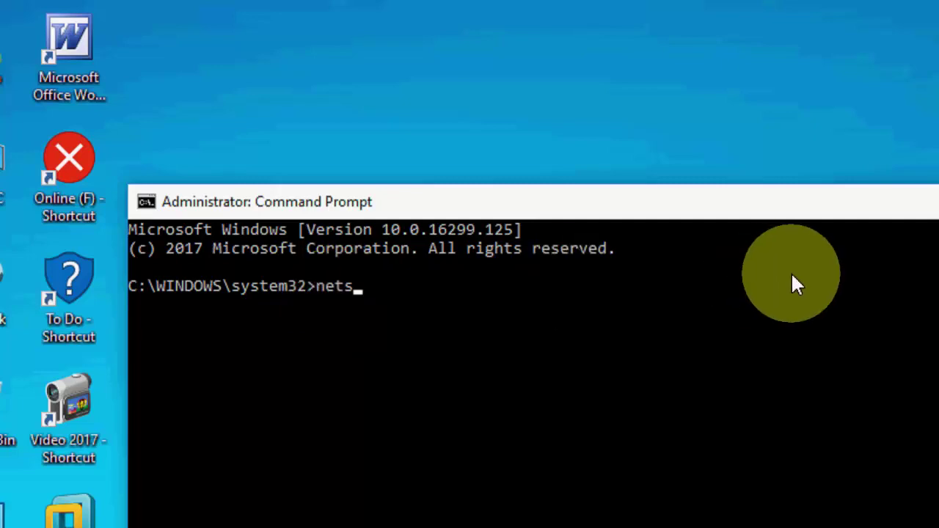
type("h")
type(" int")
type(" ip reset")
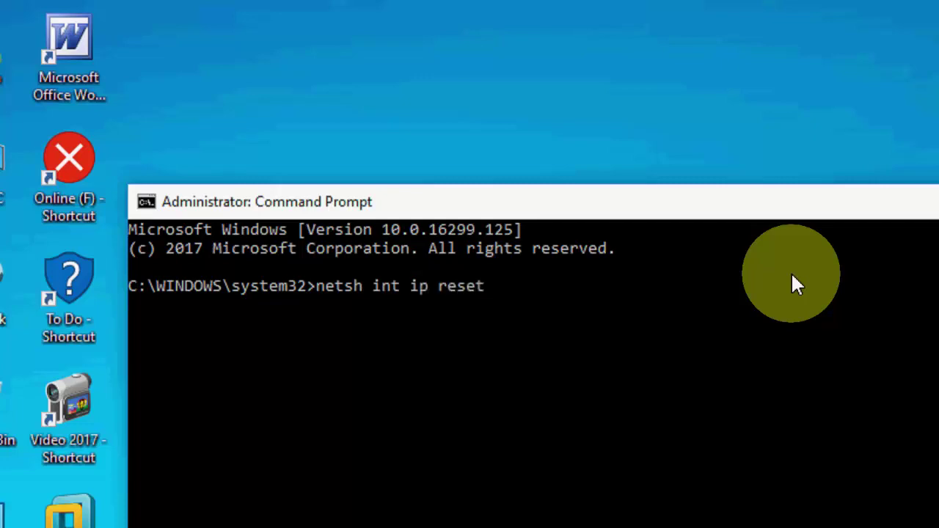
type(" reset.l")
type("og")
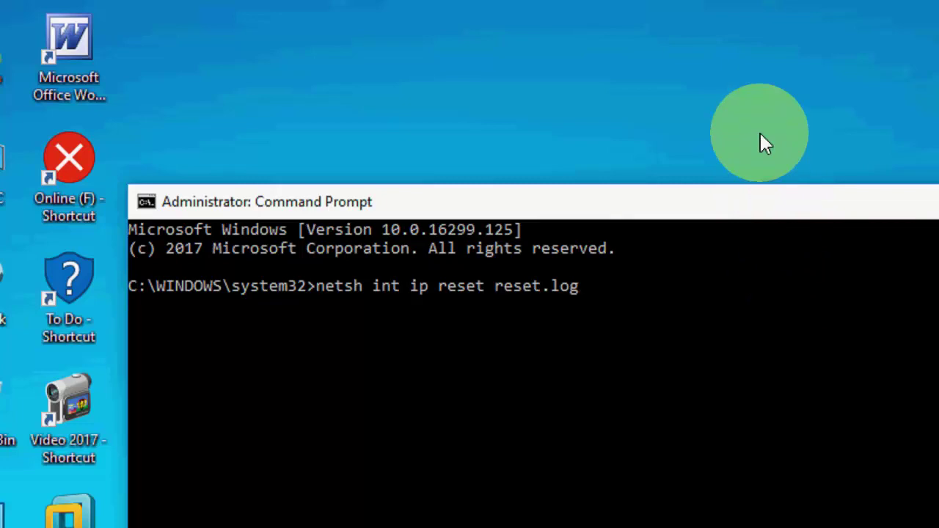
left_click(760, 133)
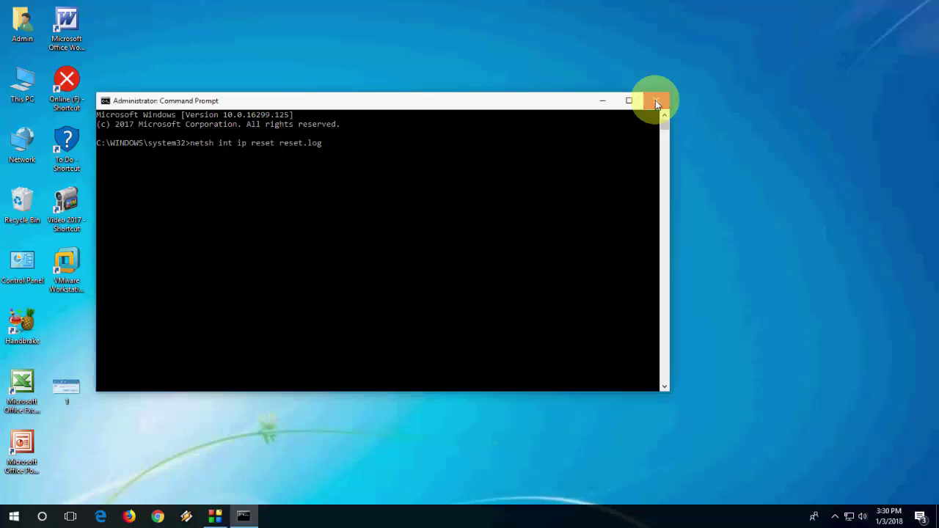
left_click(656, 100)
Launch an administrator Command Prompt via a 'command' search and drag it toward the desktop centre
key("super")
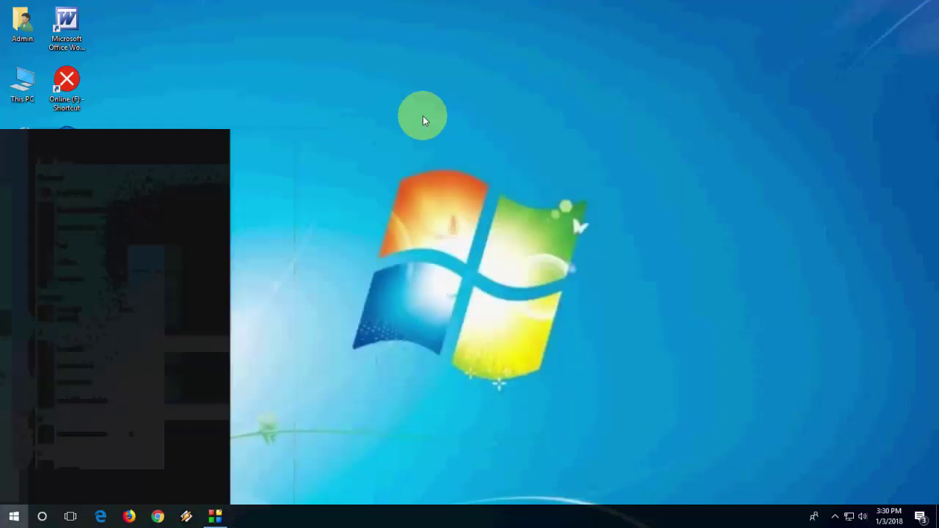
type("command")
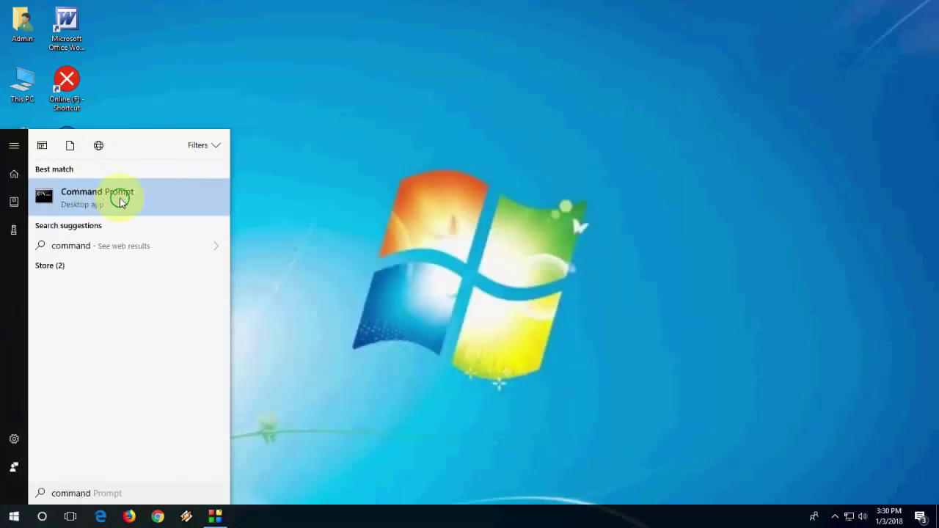
right_click(118, 198)
left_click(139, 209)
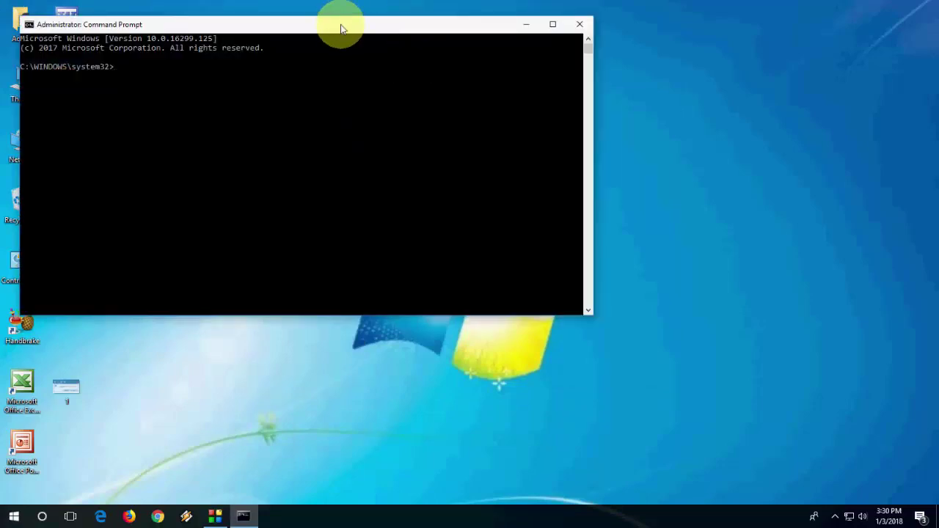
left_click_drag(338, 21, 396, 48)
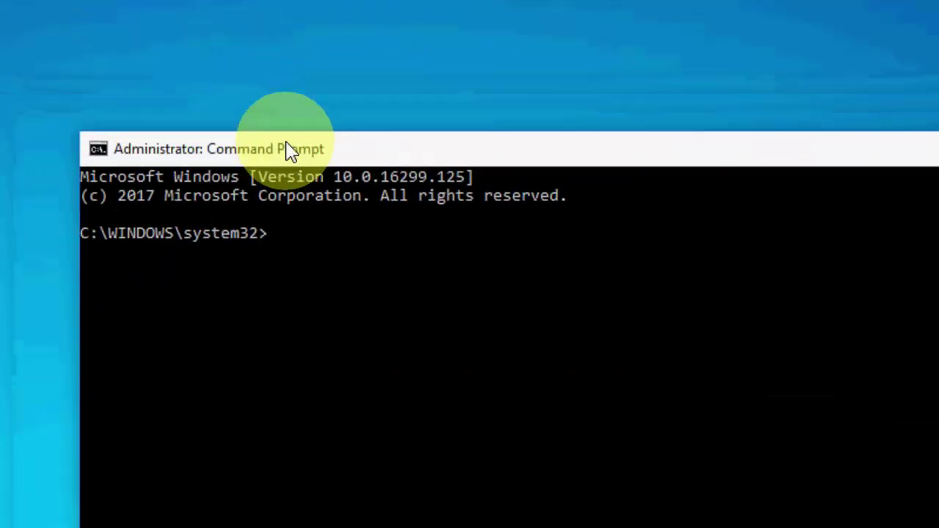
left_click_drag(290, 151, 304, 153)
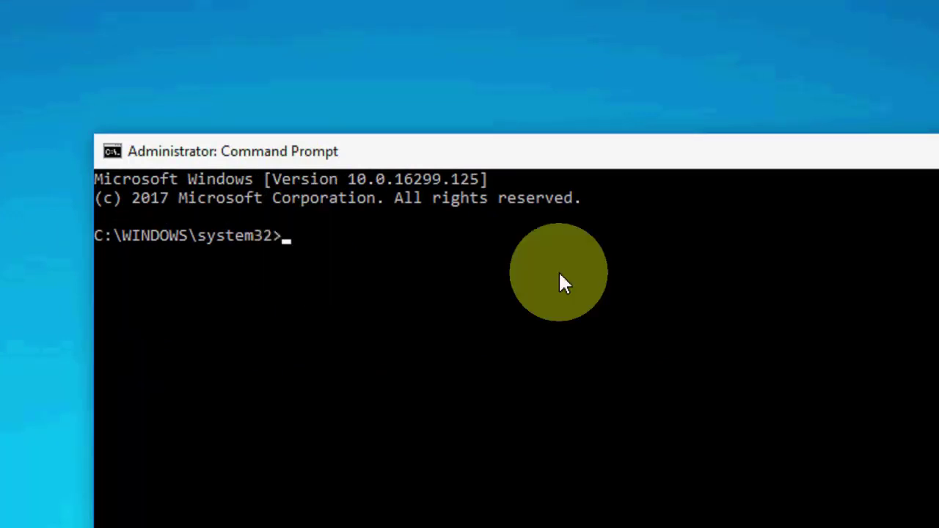
Enter netsh interface tcp set global autotuning=disable, fixing a typo, then close the console
type("netsh")
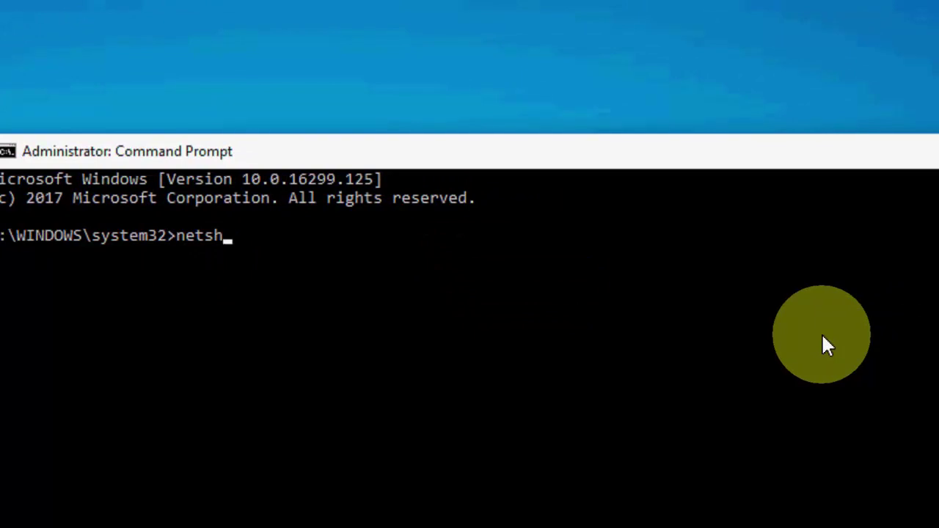
type(" interf")
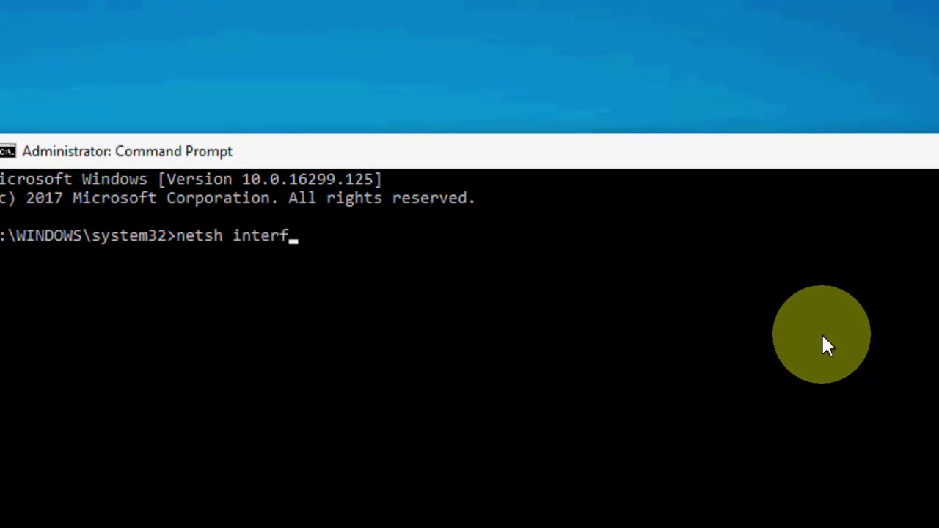
type("ace ")
type("tc")
type("p set g")
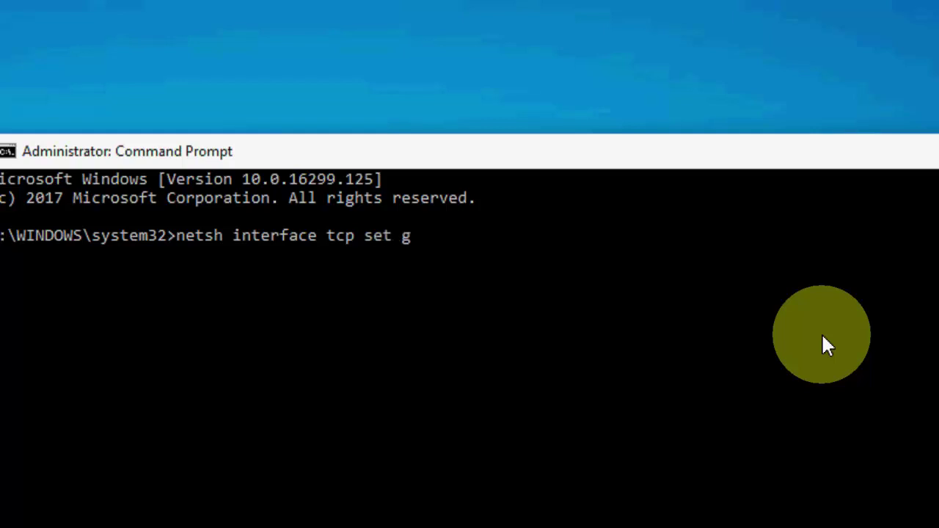
type("lobal ")
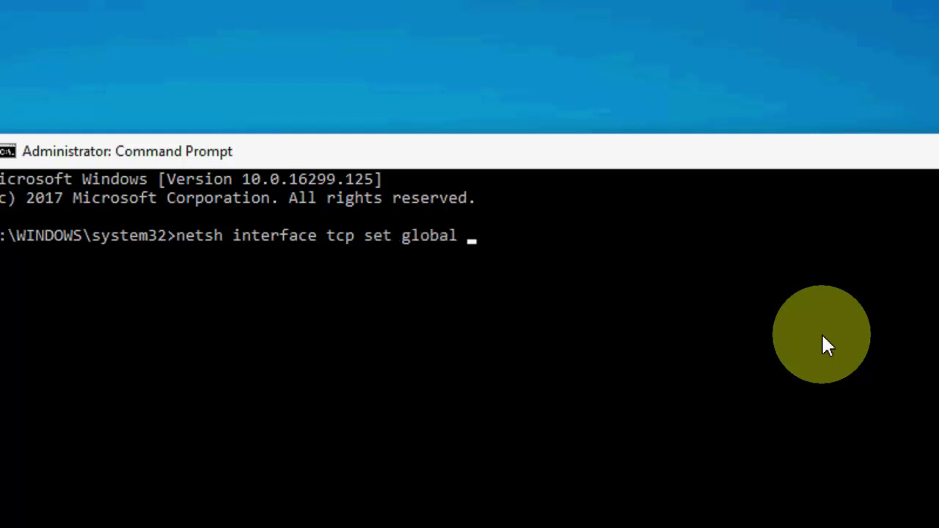
type("at")
key("BackSpace")
type("uto")
type("tuning")
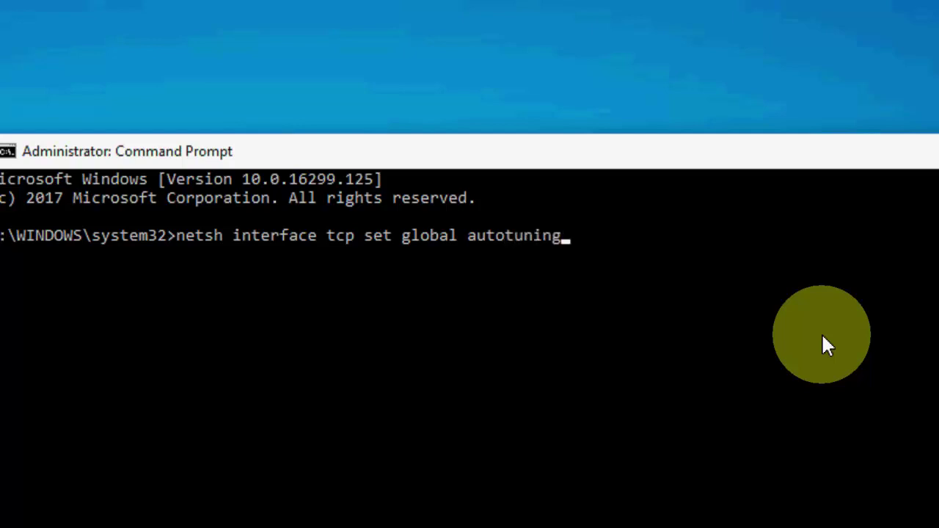
type("=di")
type("sable")
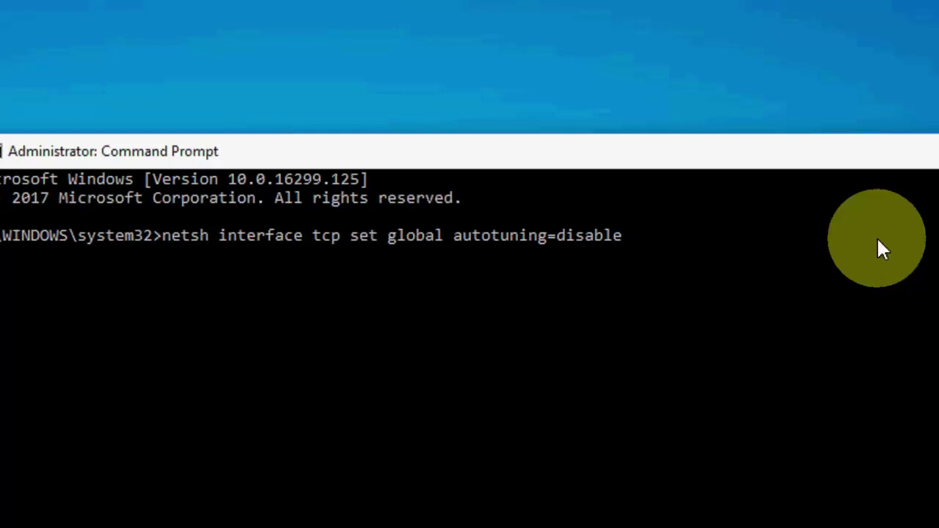
left_click(778, 122)
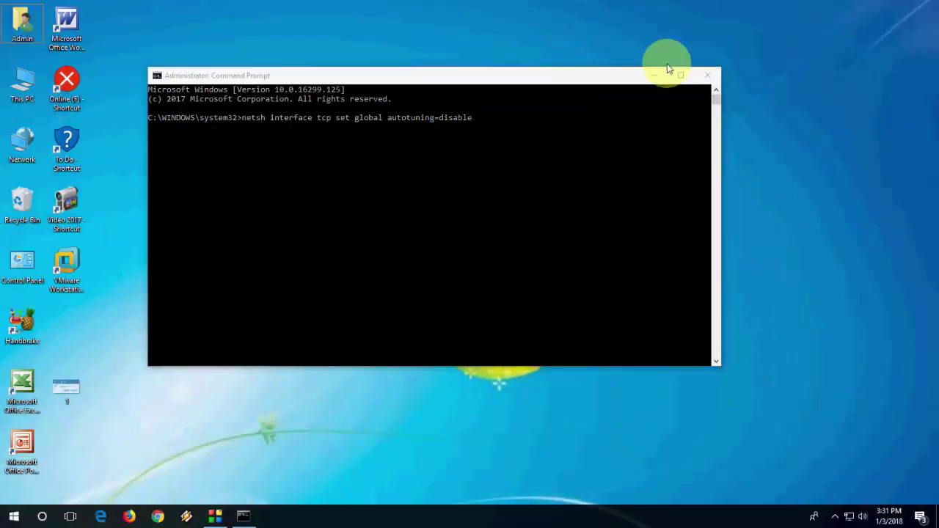
left_click(707, 75)
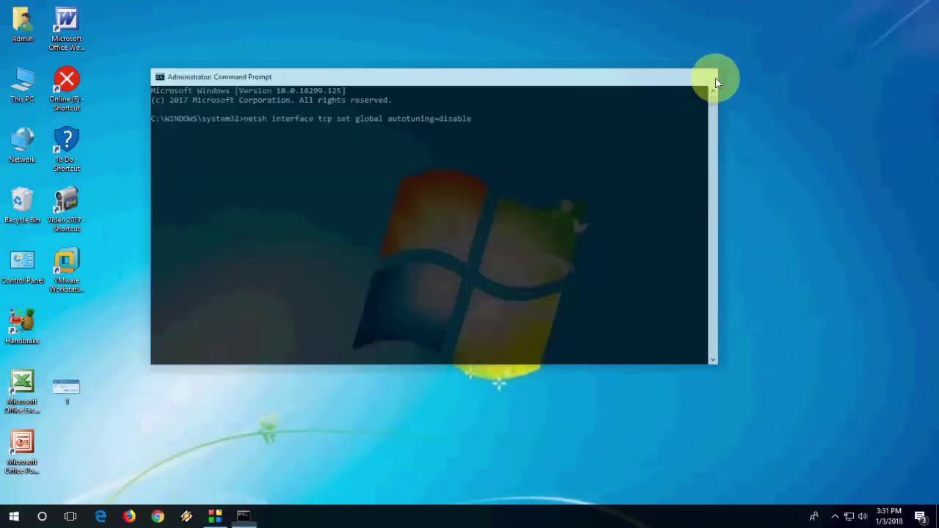
right_click(428, 144)
left_click(461, 179)
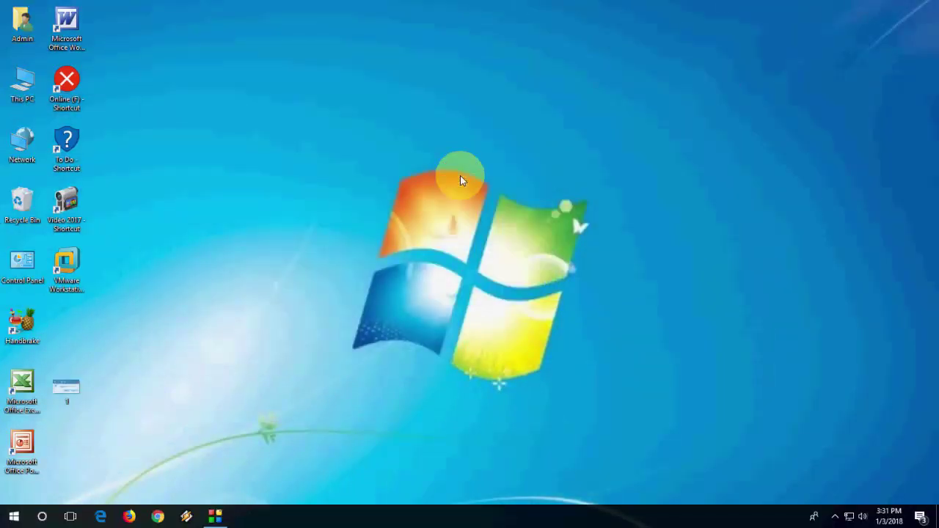